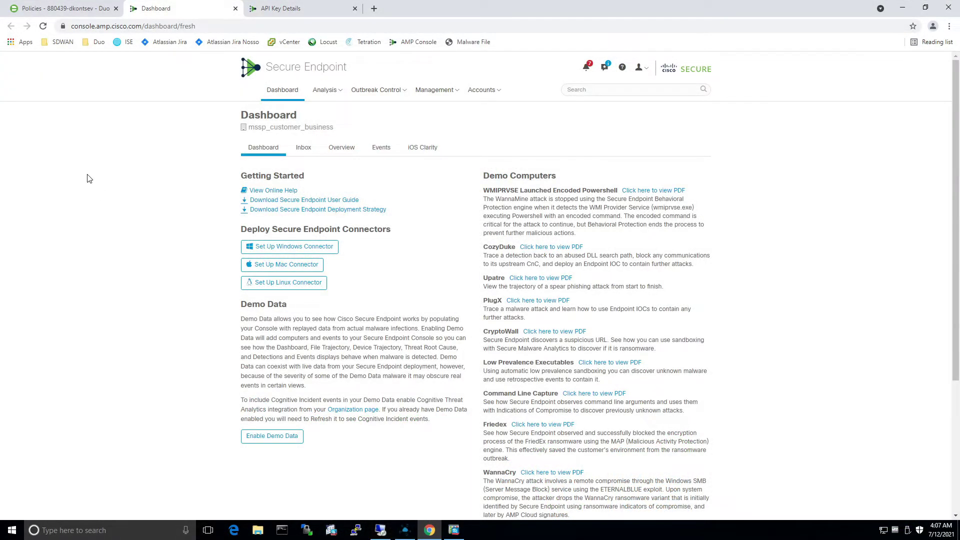
# Step: Go to the Download Connector page with the Protect group selected
pyautogui.click(433, 90)
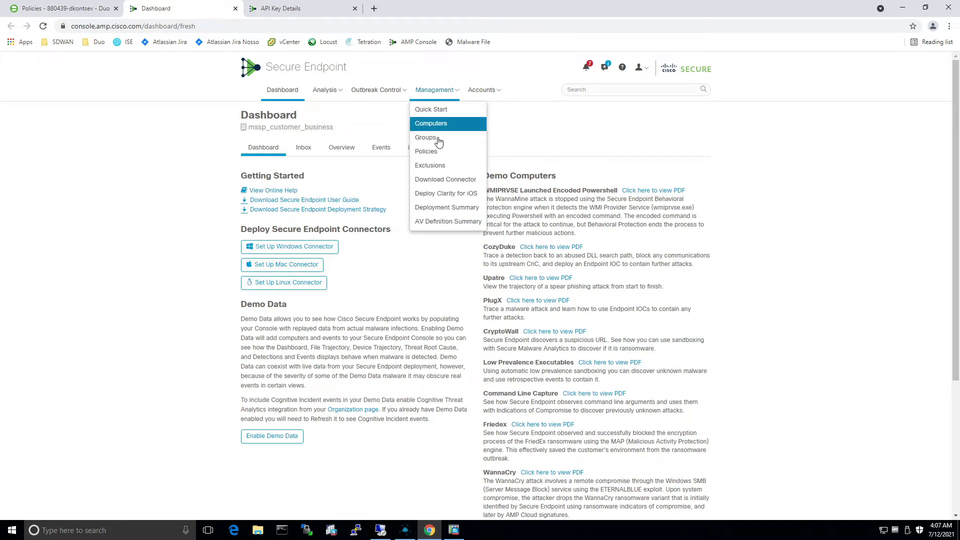
pyautogui.click(439, 181)
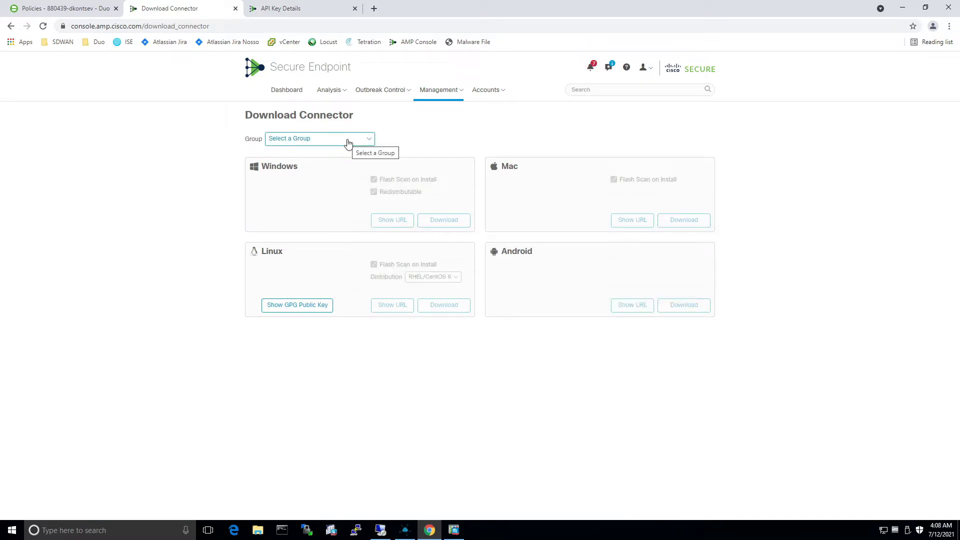
pyautogui.click(348, 143)
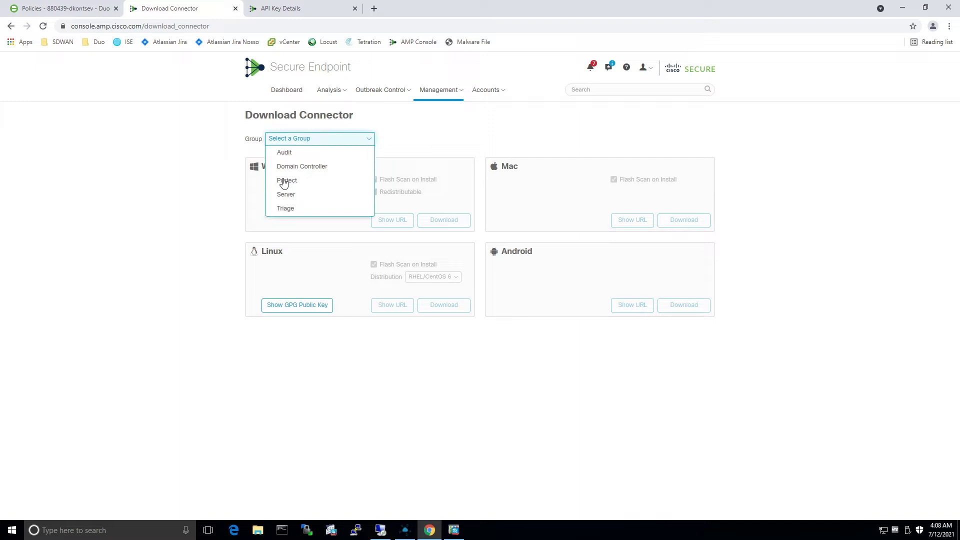
pyautogui.press('Return')
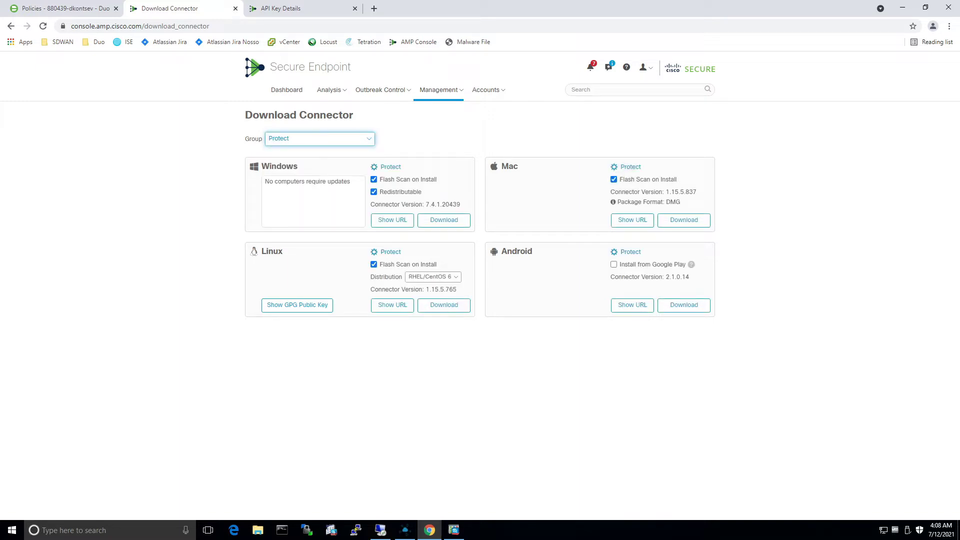
# Step: Show the Windows connector download URL and copy it
pyautogui.click(392, 220)
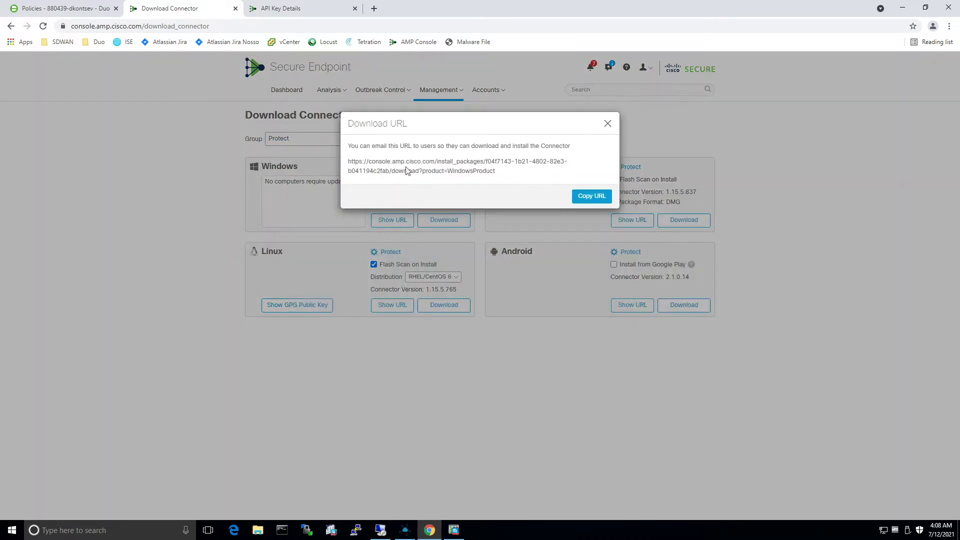
pyautogui.tripleClick(350, 161)
pyautogui.hotkey('ctrl', 'c')
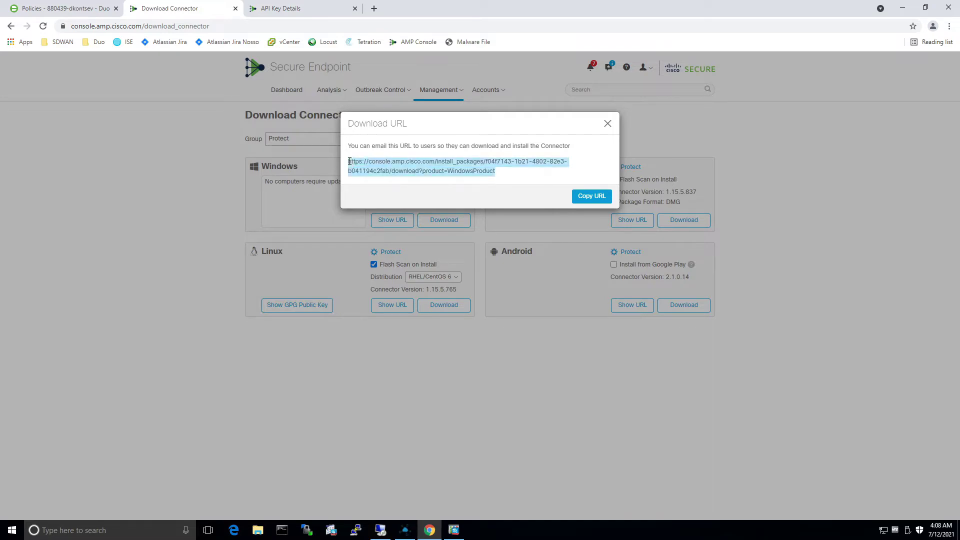
pyautogui.rightClick(350, 162)
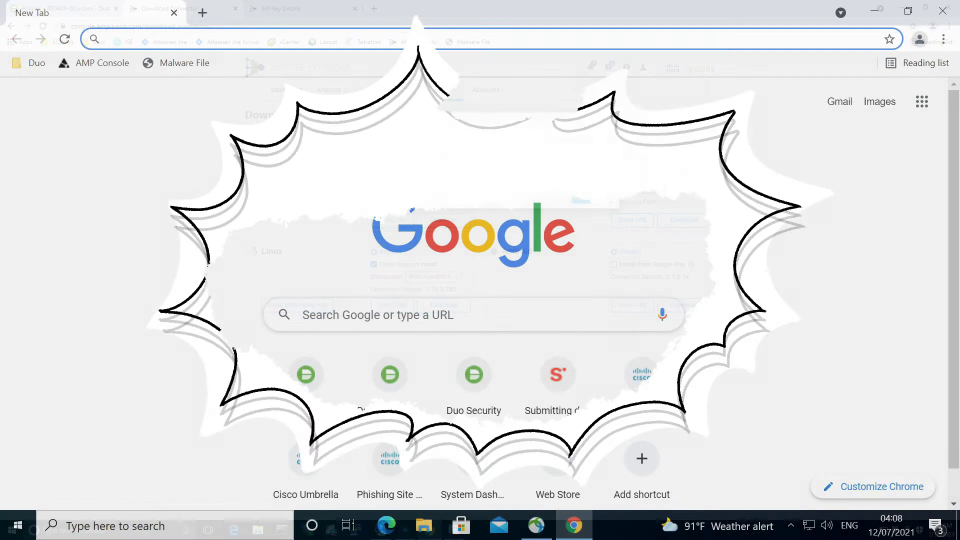
# Step: Download amp_Protect.exe from the copied connector URL and bring up its download menu
pyautogui.hotkey('ctrl', 'v')
pyautogui.press('Return')
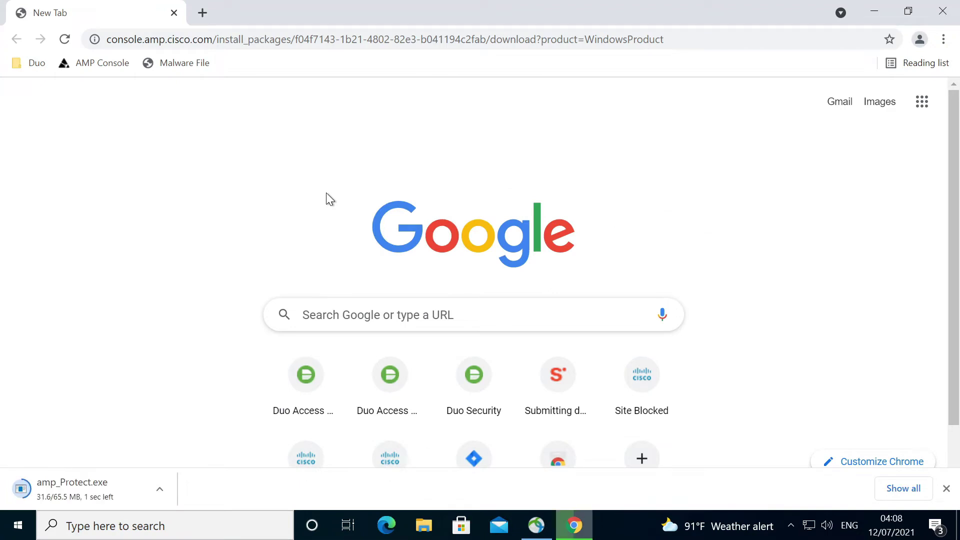
pyautogui.click(159, 489)
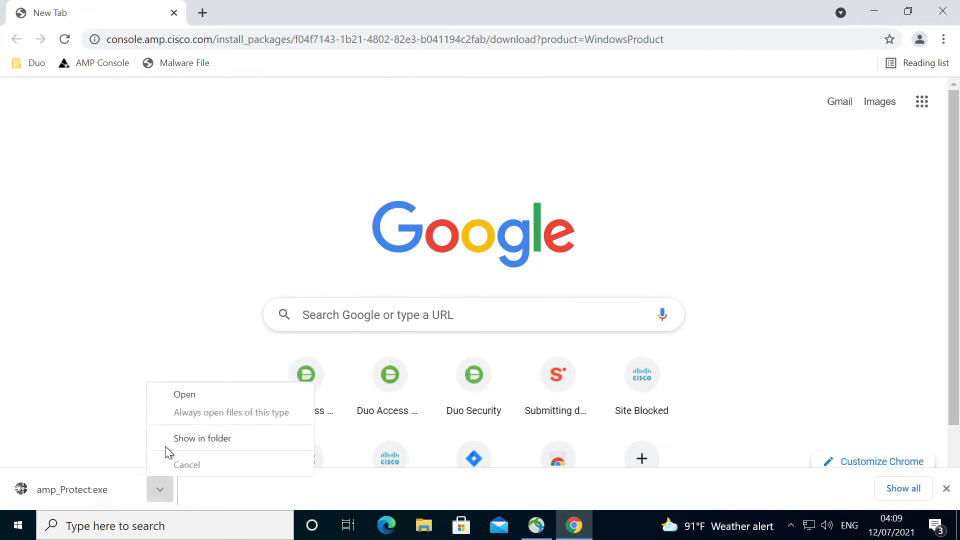
# Step: Run amp_Protect.exe, install the connector to C:\Program Files\Cisco\AMP, then minimize the remote session
pyautogui.click(183, 397)
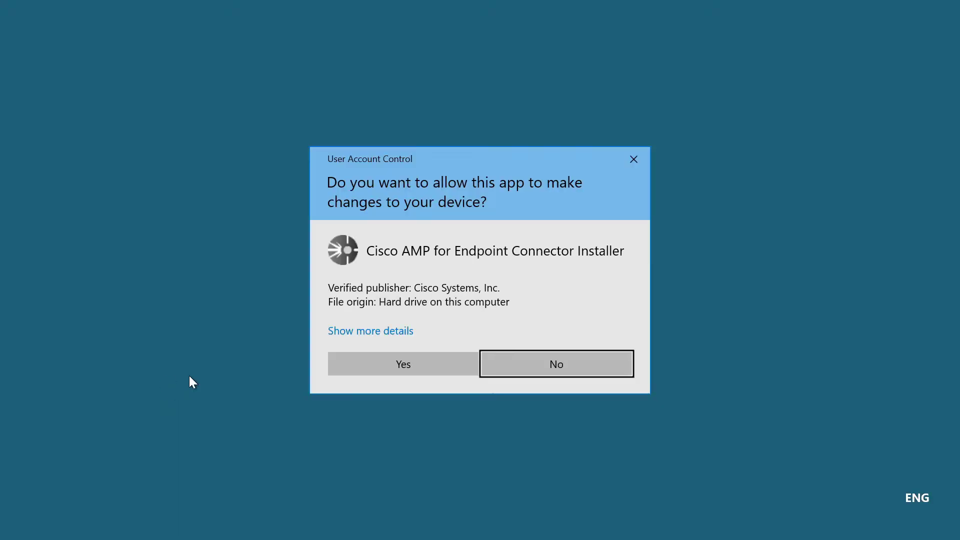
pyautogui.click(396, 359)
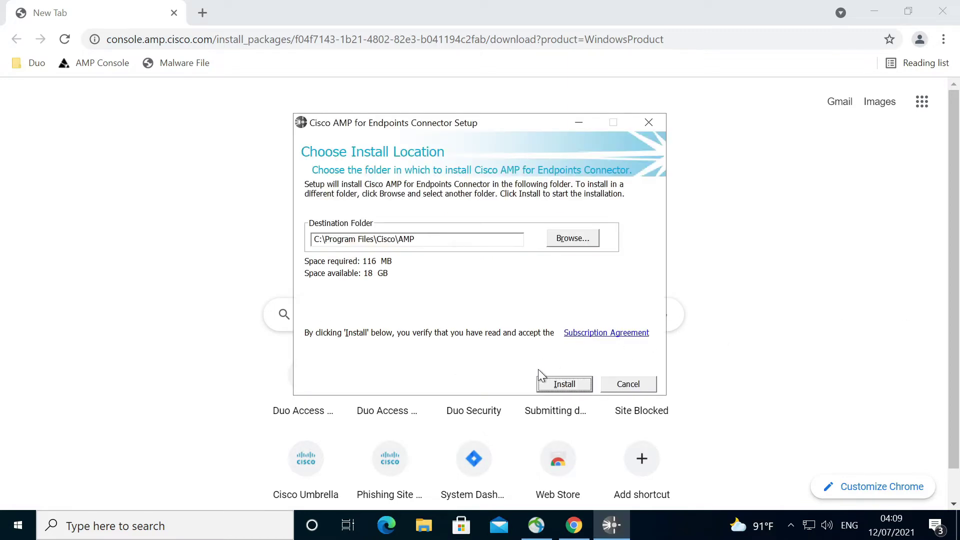
pyautogui.click(550, 383)
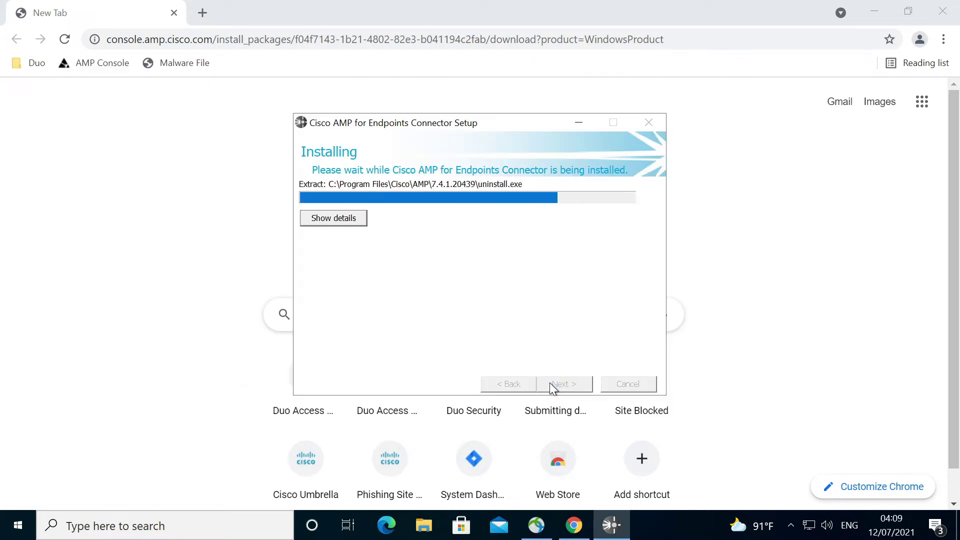
pyautogui.click(553, 387)
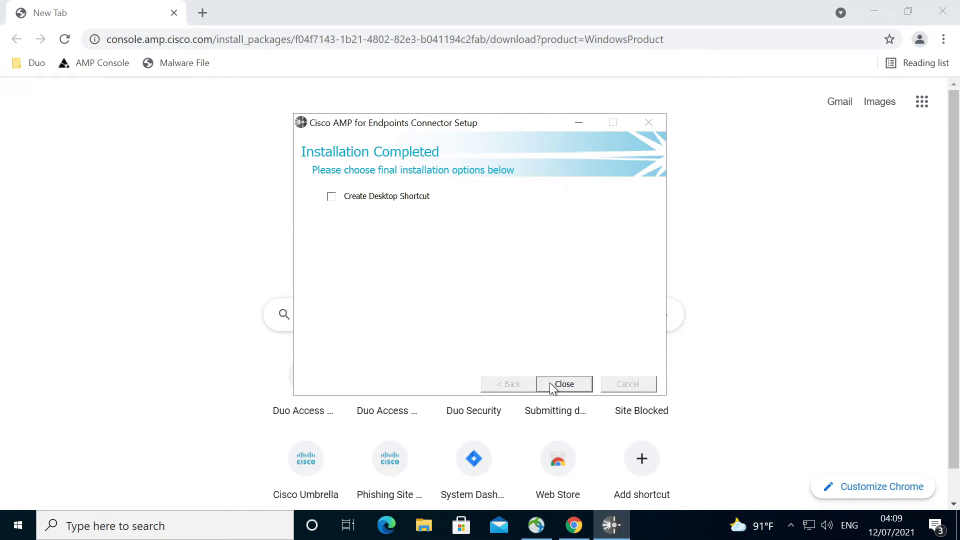
pyautogui.click(553, 388)
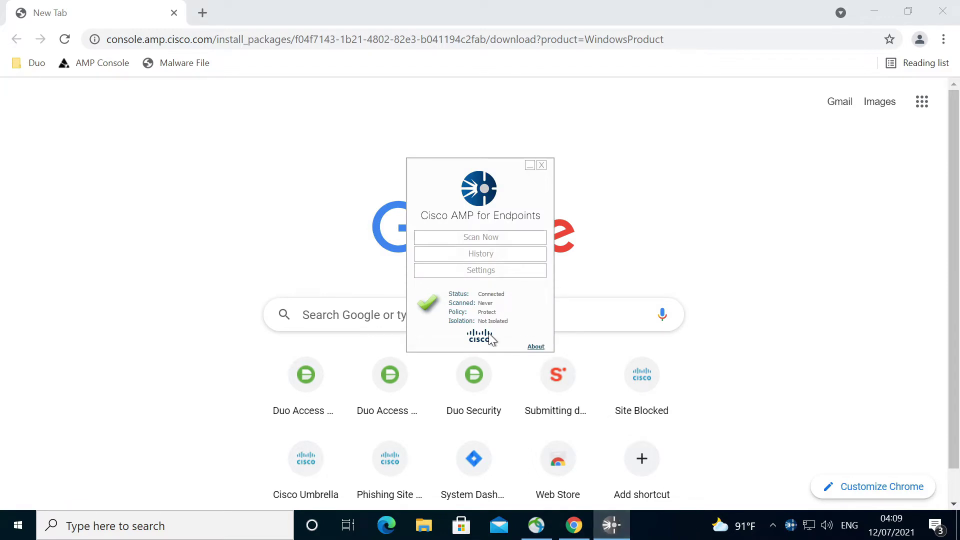
pyautogui.click(582, 10)
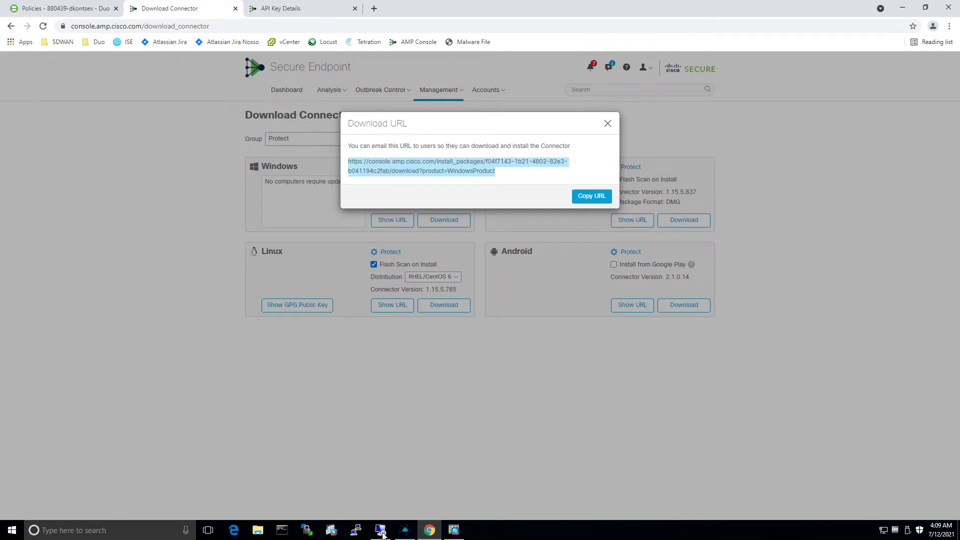
# Step: Connect Remote Desktop to the saved computer brwkst.dcloud.local
pyautogui.moveTo(382, 533)
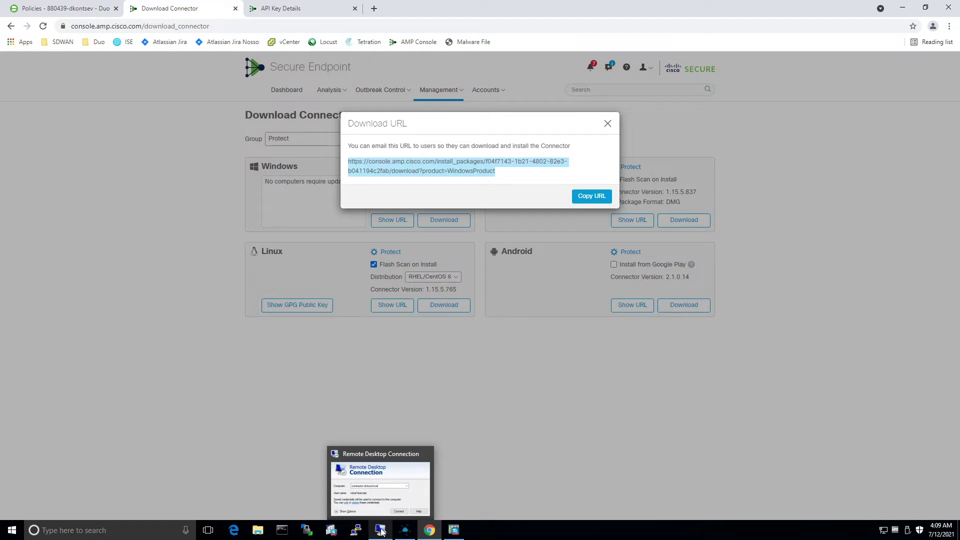
pyautogui.click(380, 531)
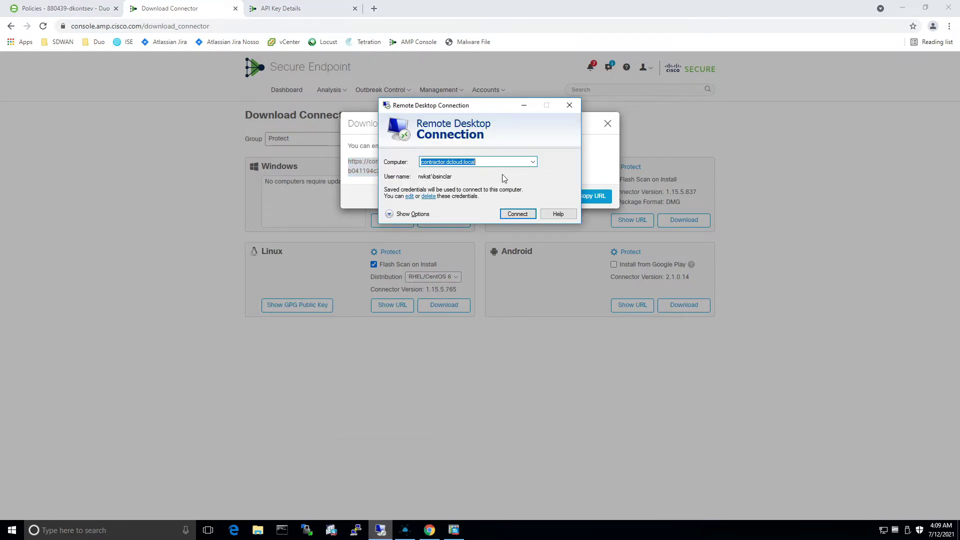
pyautogui.click(533, 163)
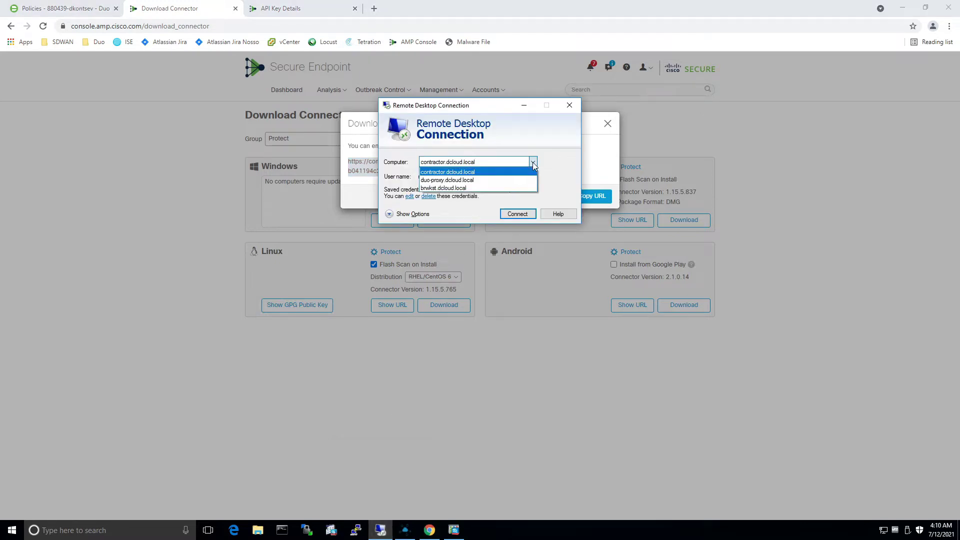
pyautogui.click(450, 188)
pyautogui.click(515, 214)
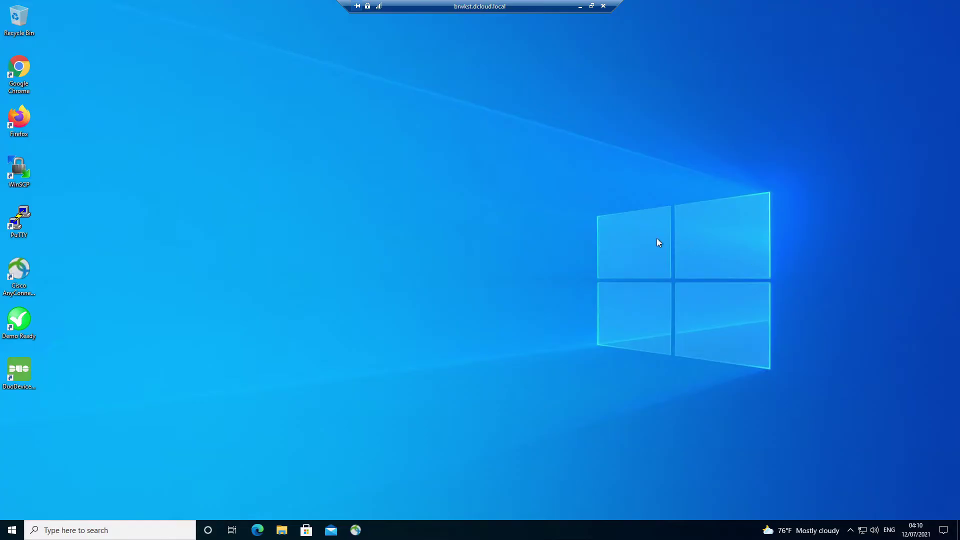
# Step: On brwkst.dcloud.local, download amp_Protect.exe in Chrome from the pasted URL and run it
pyautogui.doubleClick(8, 72)
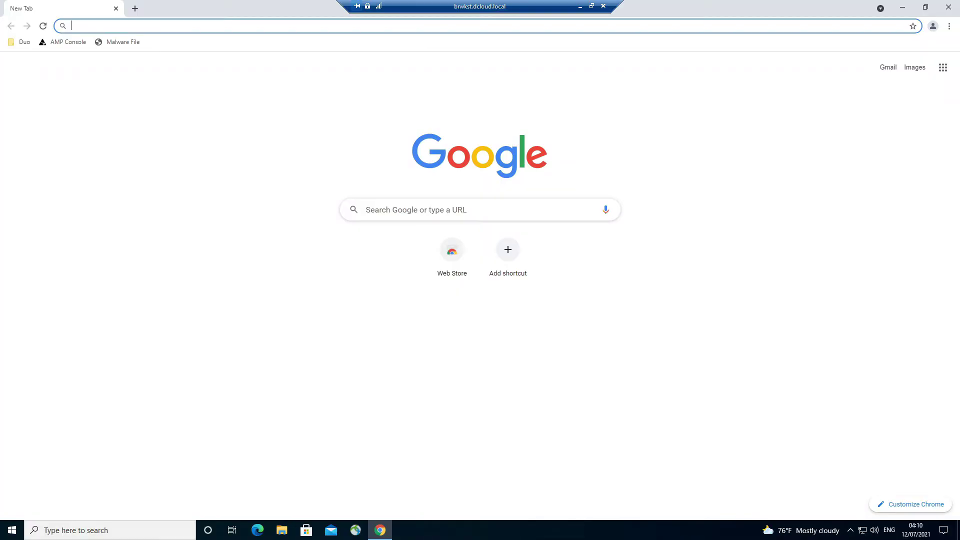
pyautogui.hotkey('ctrl', 'v')
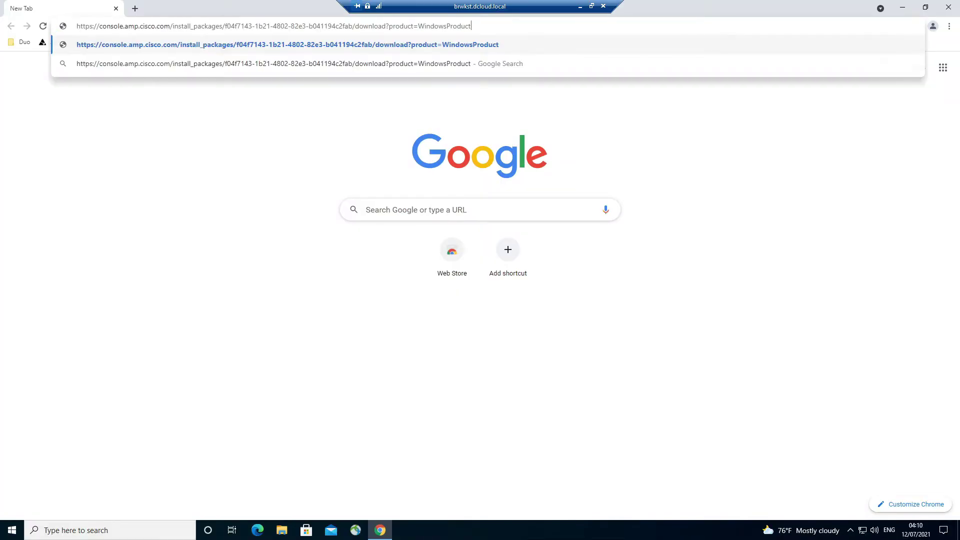
pyautogui.press('Return')
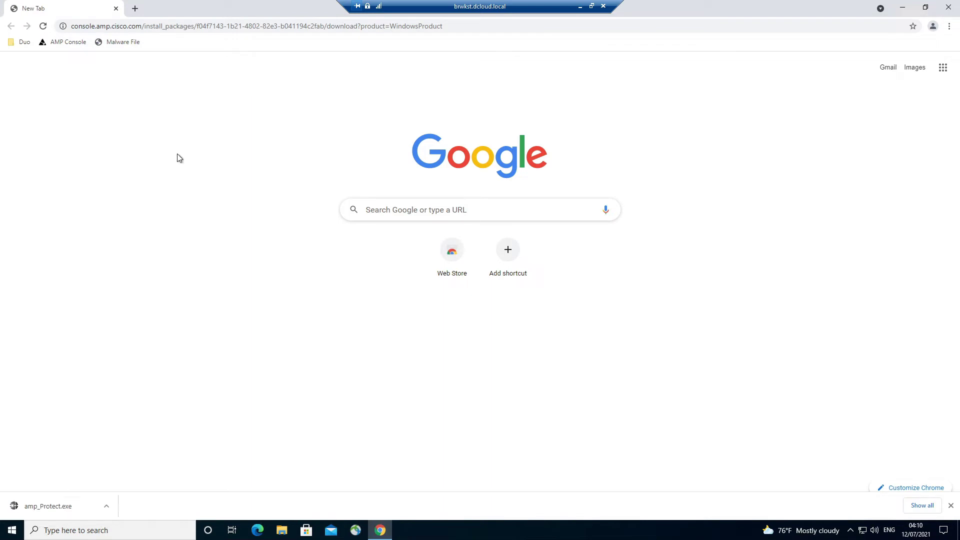
pyautogui.click(107, 504)
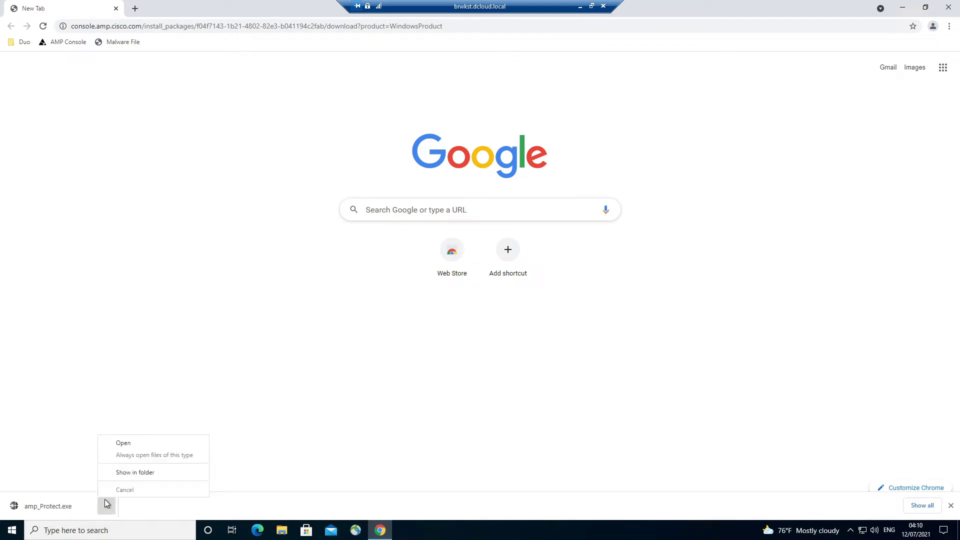
pyautogui.click(122, 443)
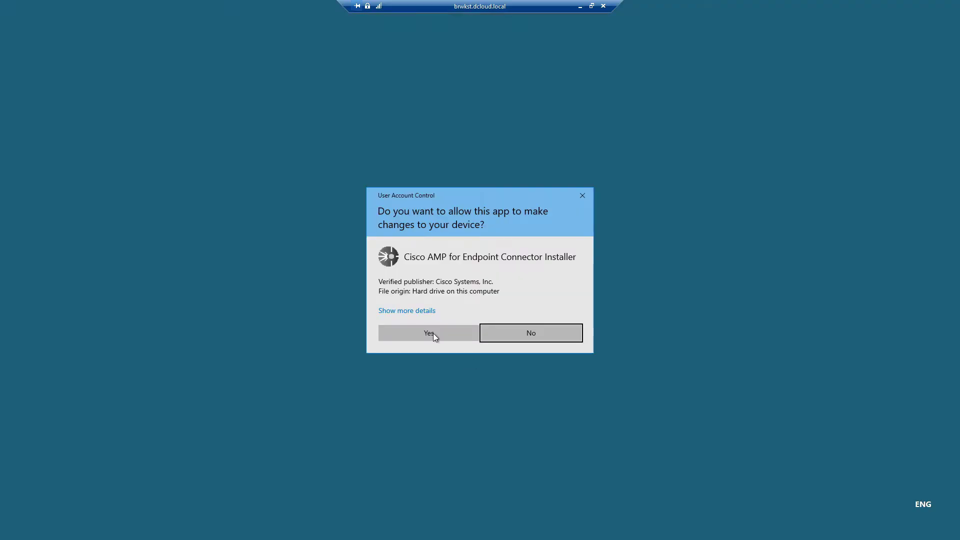
# Step: Approve the installer's permission prompt and complete the connector installation through to Close
pyautogui.click(429, 333)
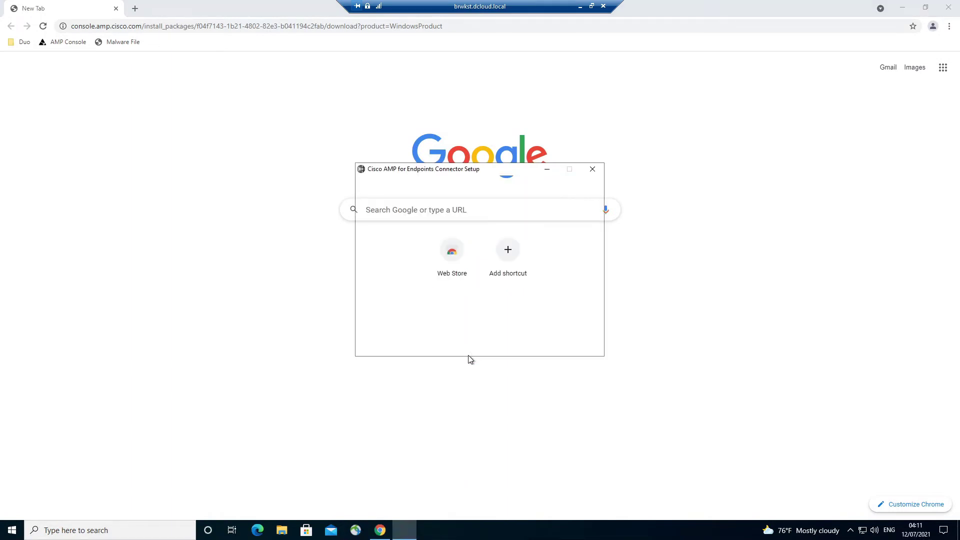
pyautogui.click(533, 351)
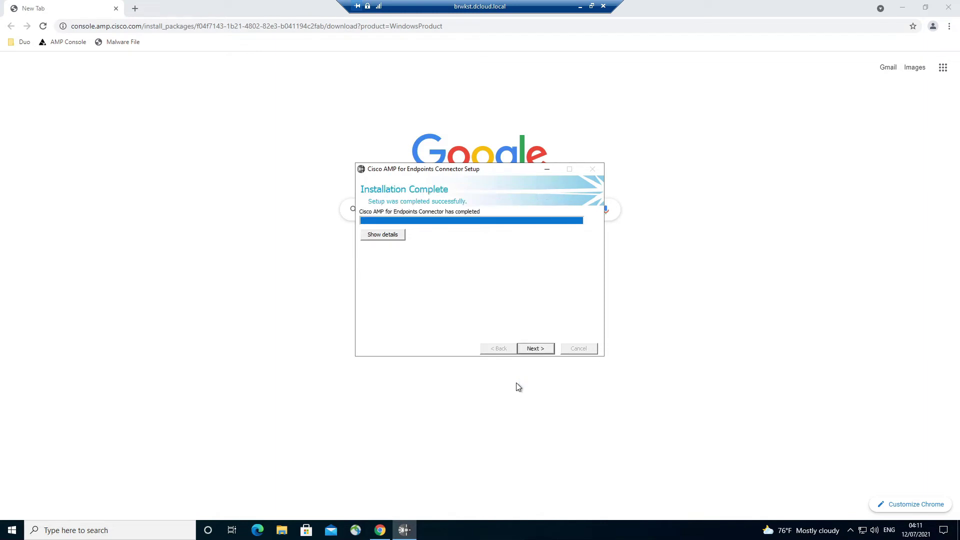
pyautogui.click(536, 349)
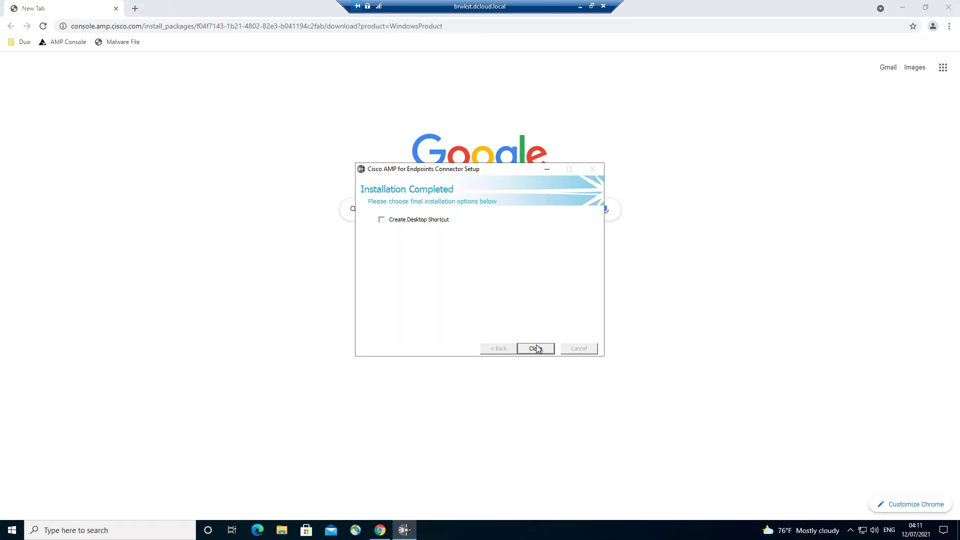
pyautogui.click(536, 348)
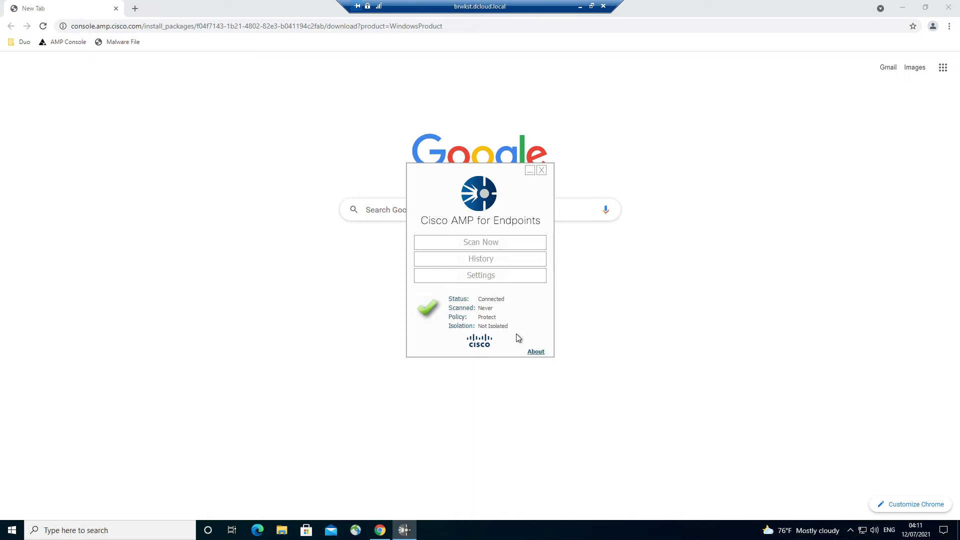
# Step: Attempt the eicar.com download from the Malware File bookmark, then minimise Chrome
pyautogui.click(107, 43)
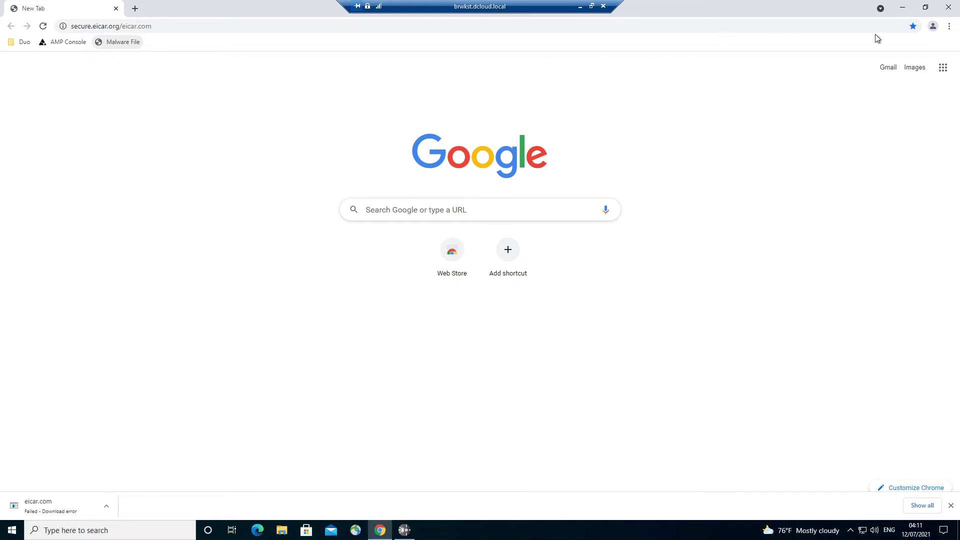
pyautogui.click(903, 9)
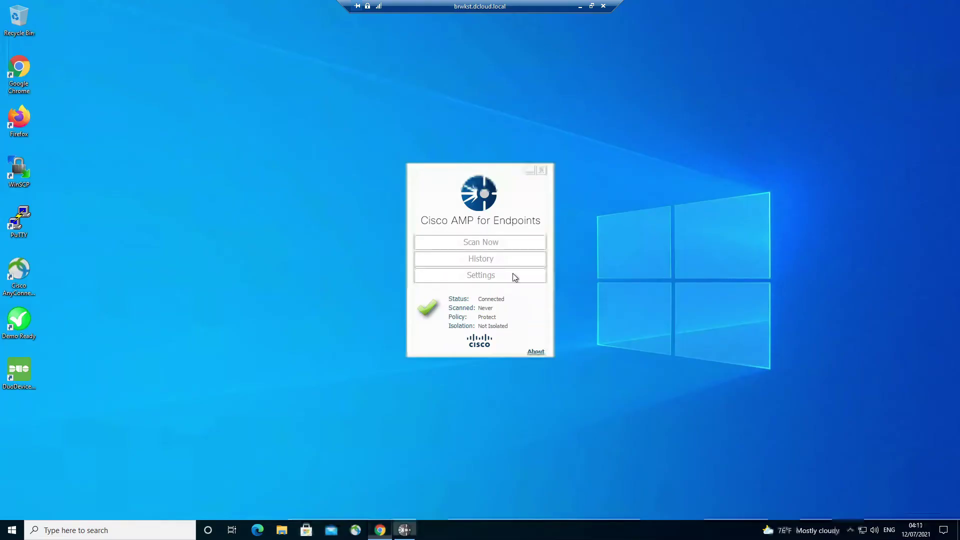
# Step: Run the DuoDevice desktop script and approve it with administrator rights
pyautogui.doubleClick(16, 379)
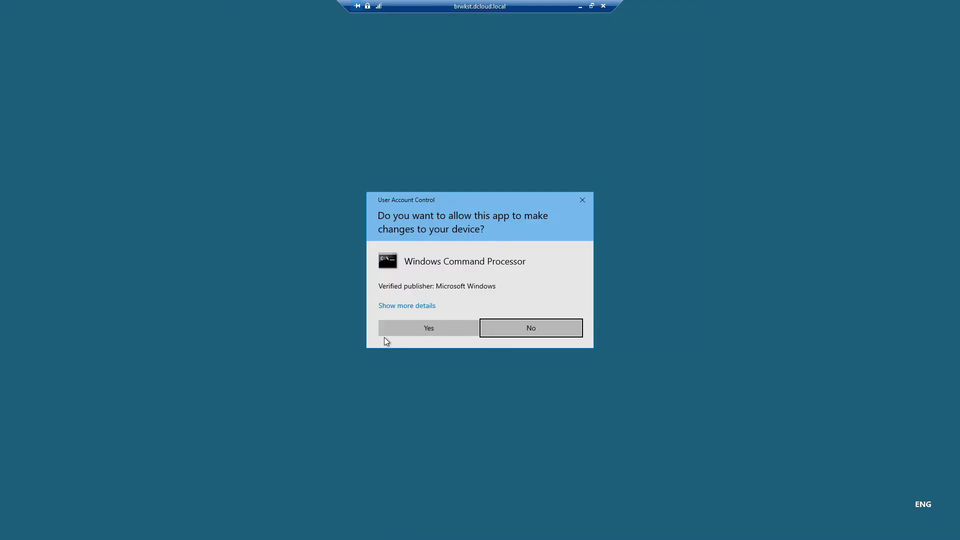
pyautogui.click(404, 327)
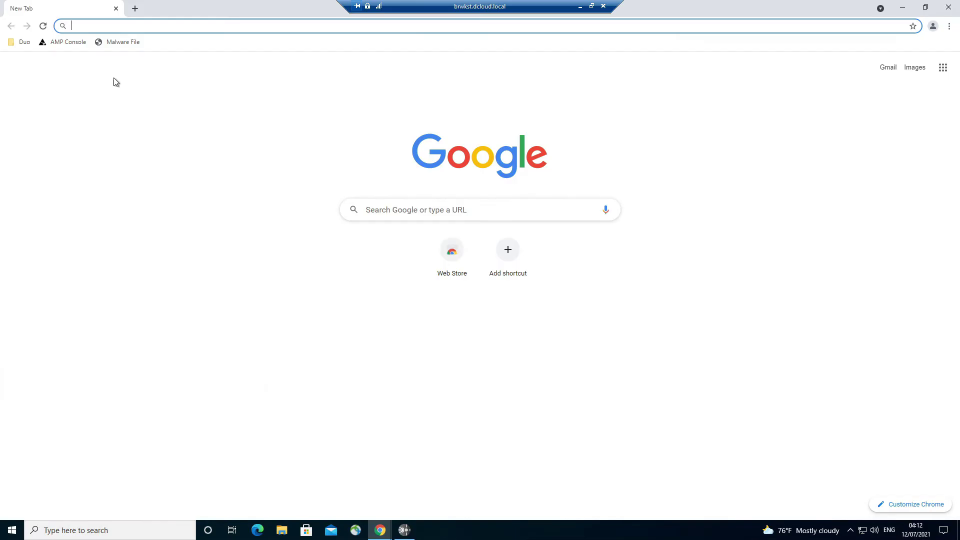
# Step: Log in to the DAG Launcher from the Duo bookmarks folder using saved credentials
pyautogui.click(23, 43)
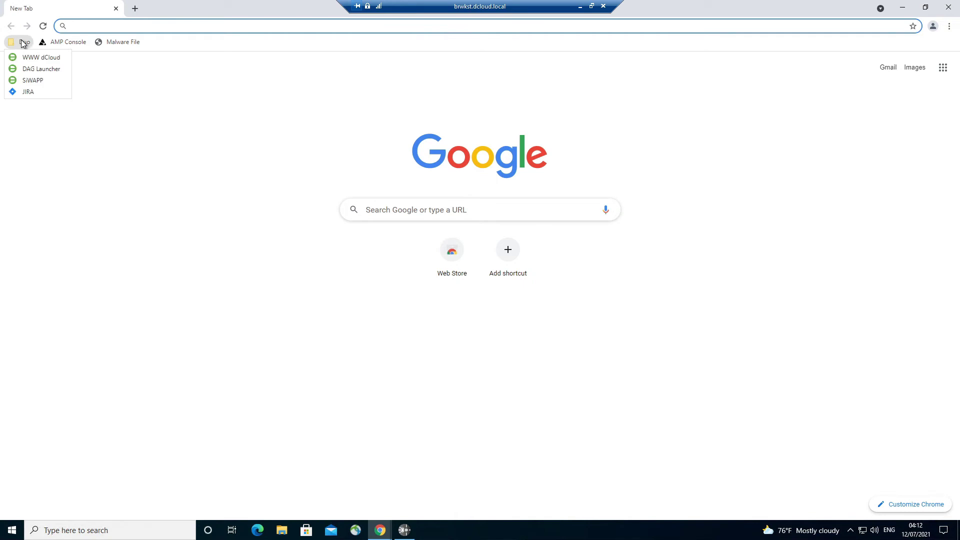
pyautogui.click(31, 70)
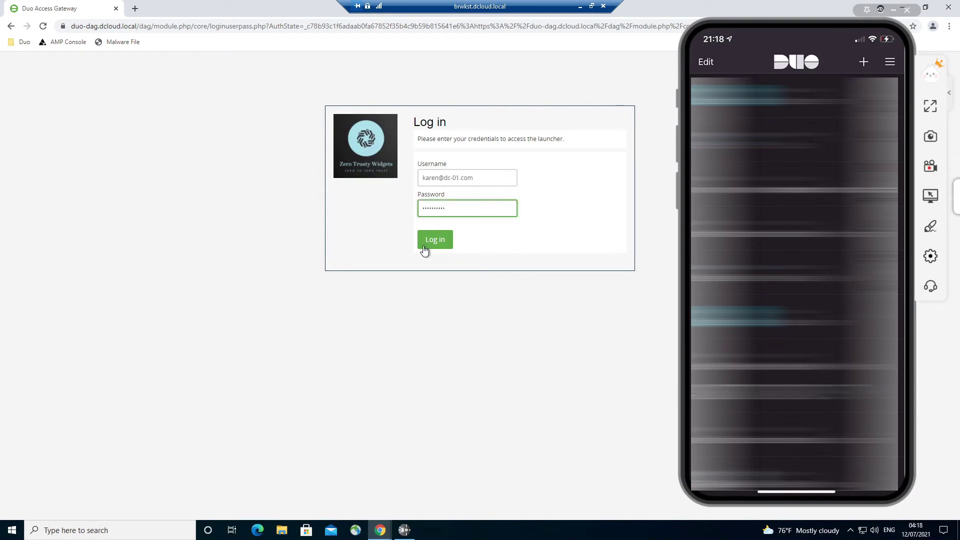
pyautogui.click(423, 245)
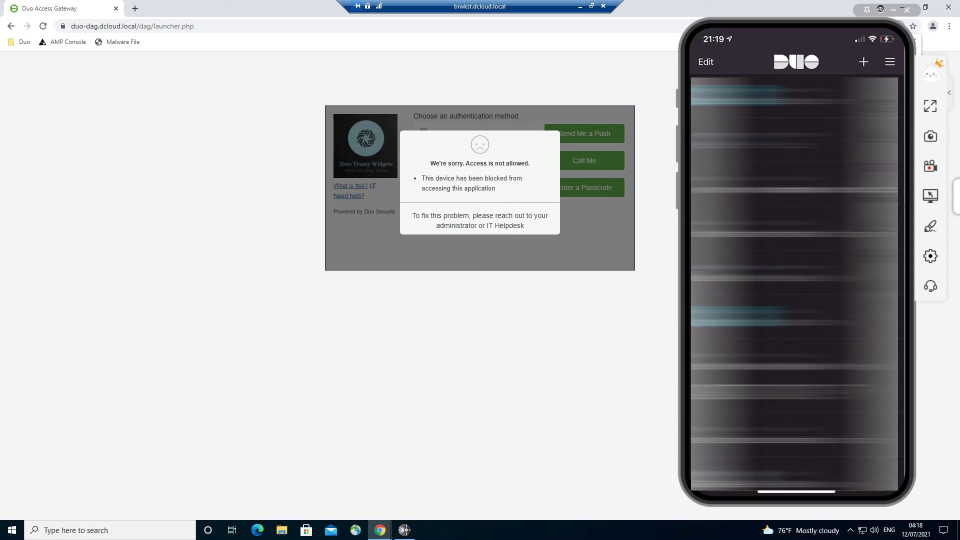
# Step: Expand the Denied launcher entry in the Authentication Log to reveal the failed AMP verification
pyautogui.click(578, 7)
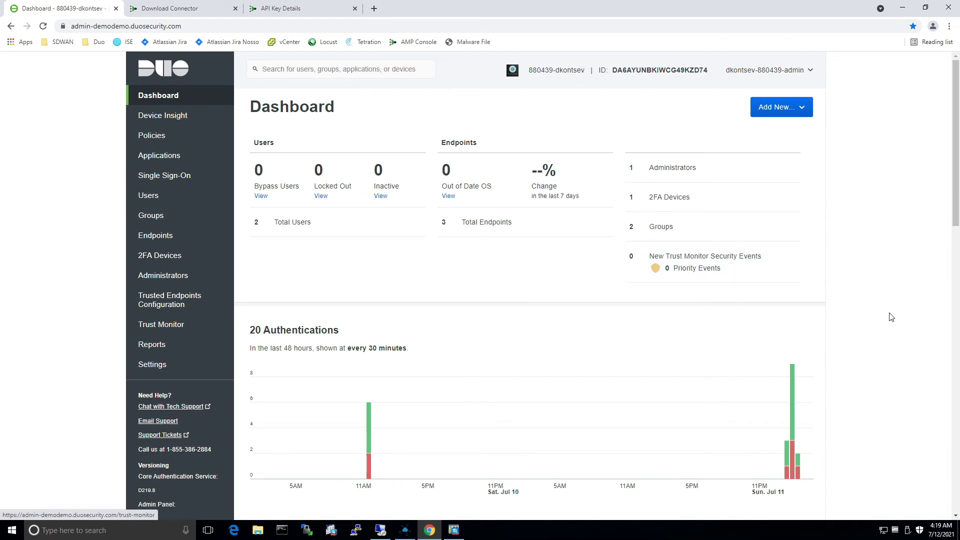
pyautogui.scroll(-2, 895, 320)
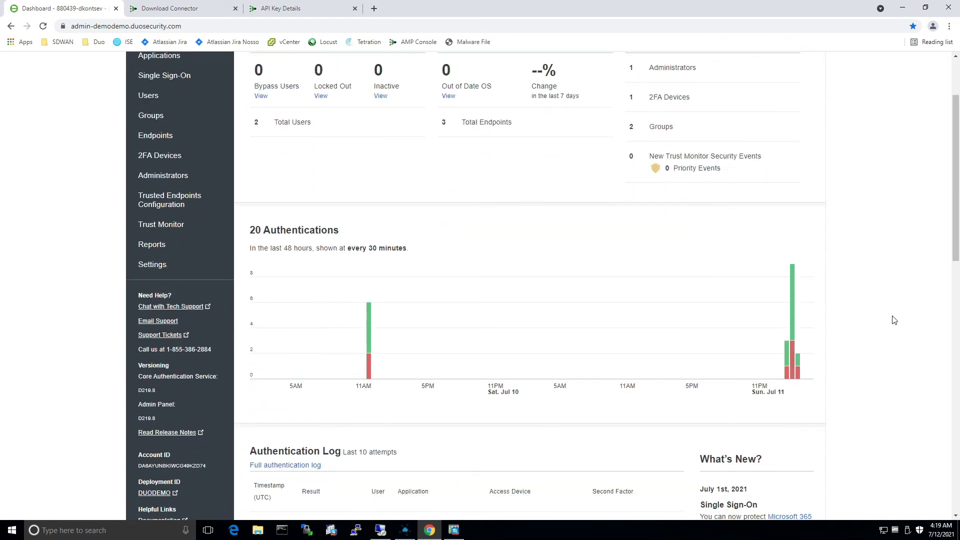
pyautogui.scroll(-1, 894, 320)
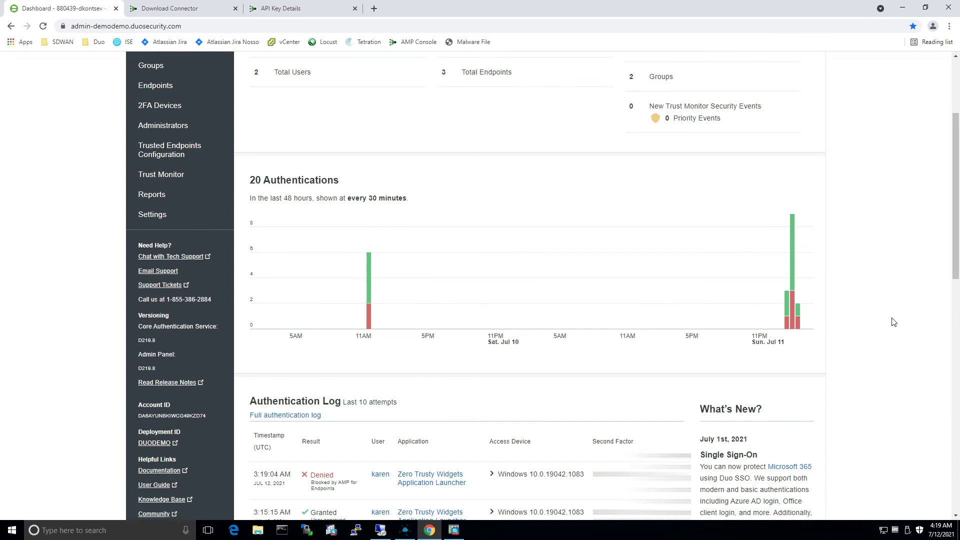
pyautogui.scroll(-1, 844, 376)
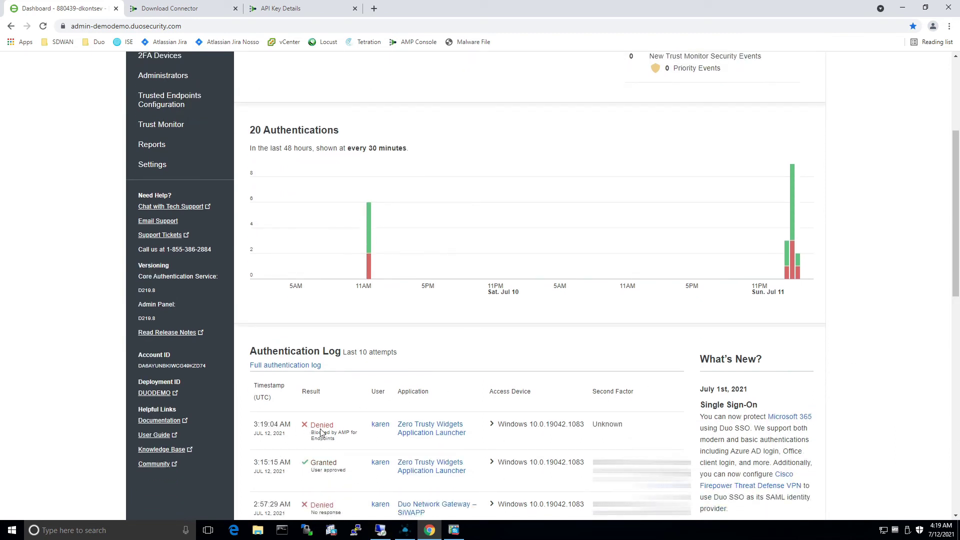
pyautogui.click(492, 426)
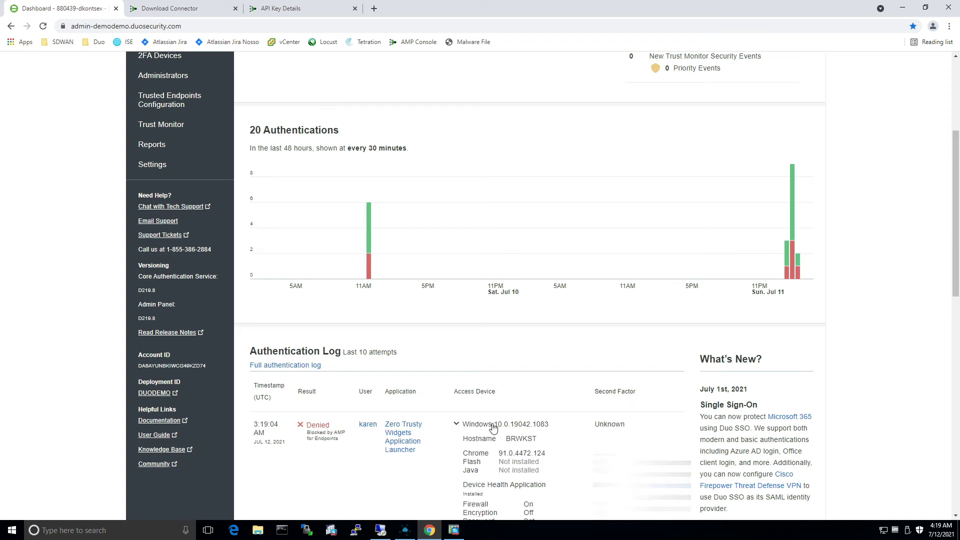
pyautogui.scroll(-2, 492, 426)
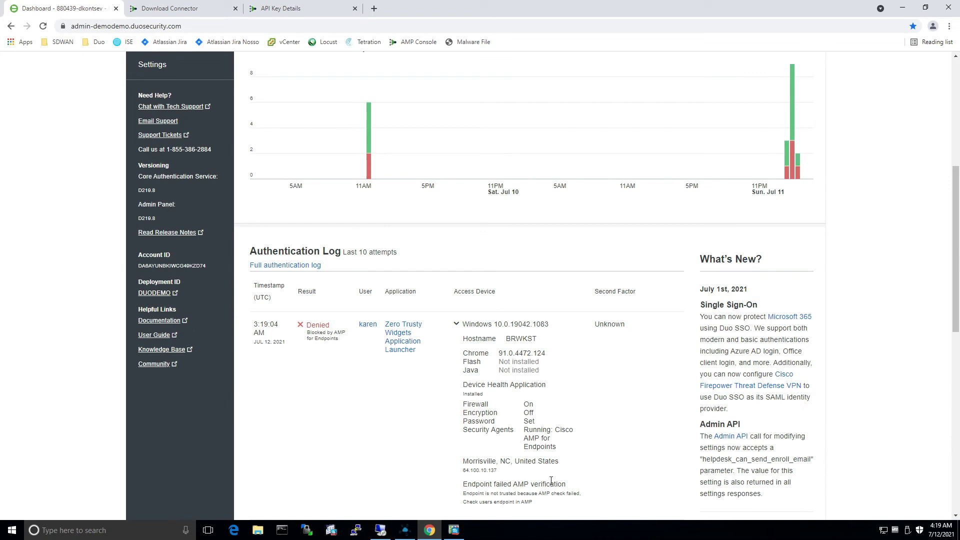
pyautogui.moveTo(468, 484); pyautogui.dragTo(578, 513)
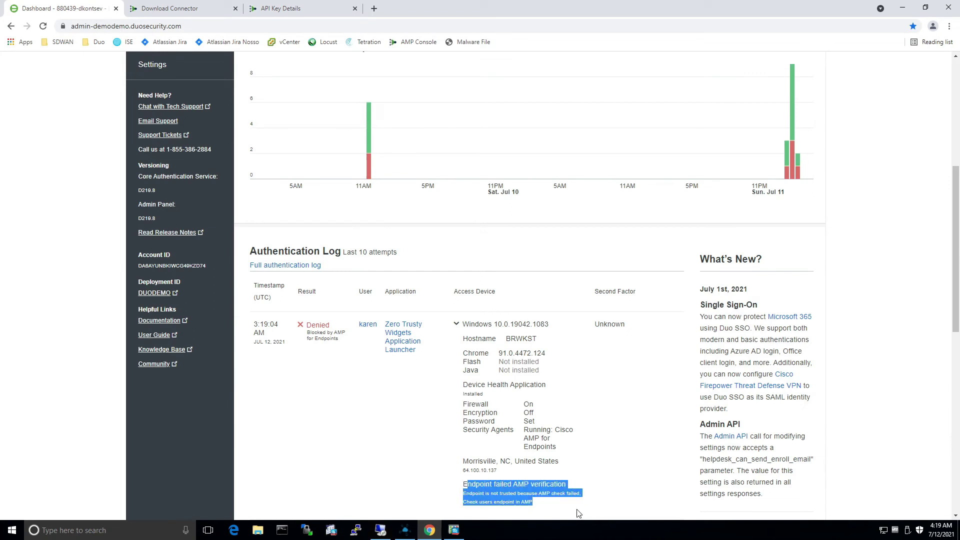
pyautogui.click(552, 508)
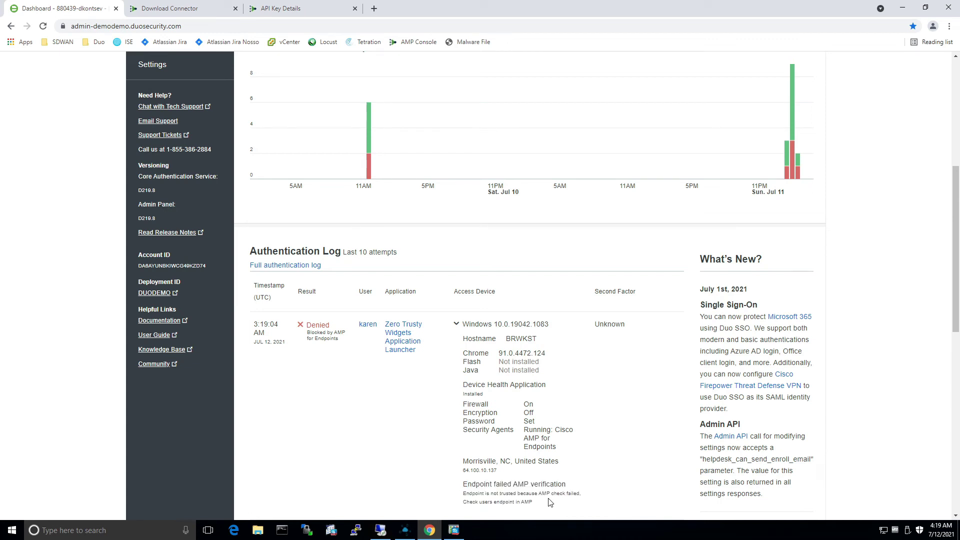
# Step: In the Secure Endpoint Dashboard Inbox, mark the brwkst.dcloud.local compromise as resolved
pyautogui.click(187, 9)
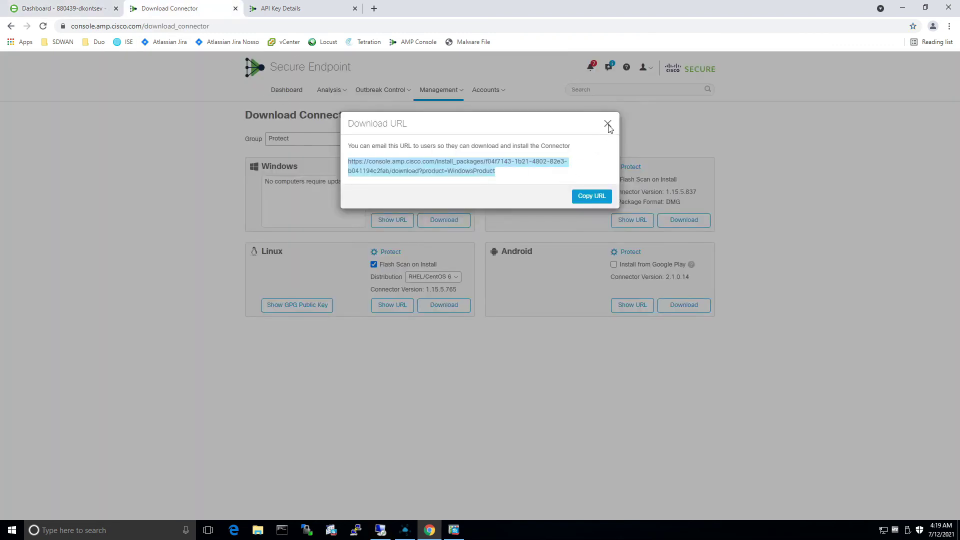
pyautogui.click(286, 90)
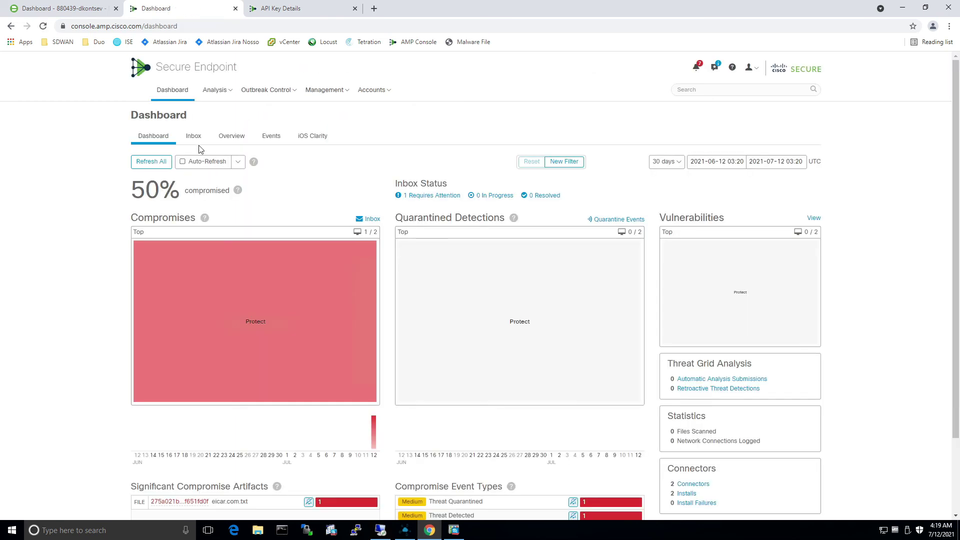
pyautogui.click(193, 137)
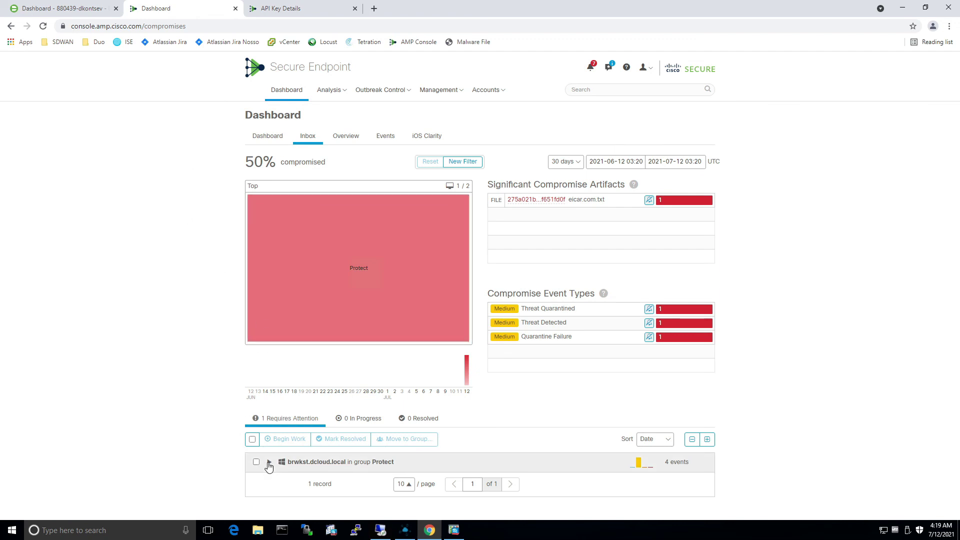
pyautogui.click(269, 463)
pyautogui.scroll(-2, 896, 372)
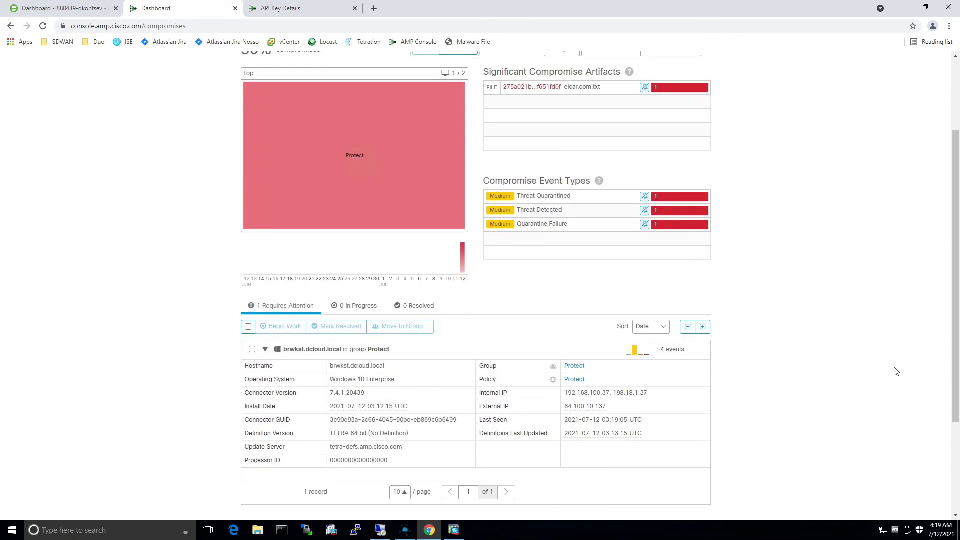
pyautogui.scroll(-3, 895, 372)
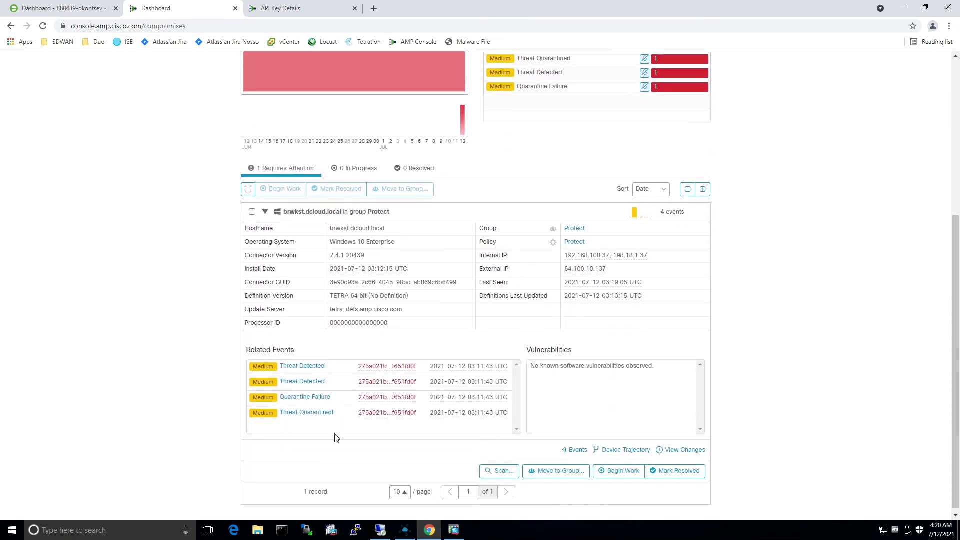
pyautogui.click(248, 190)
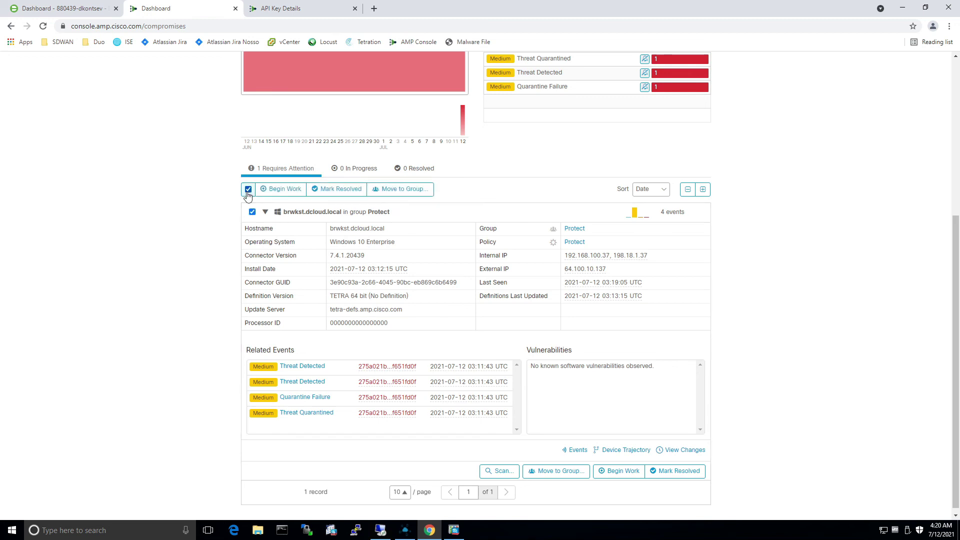
pyautogui.click(323, 190)
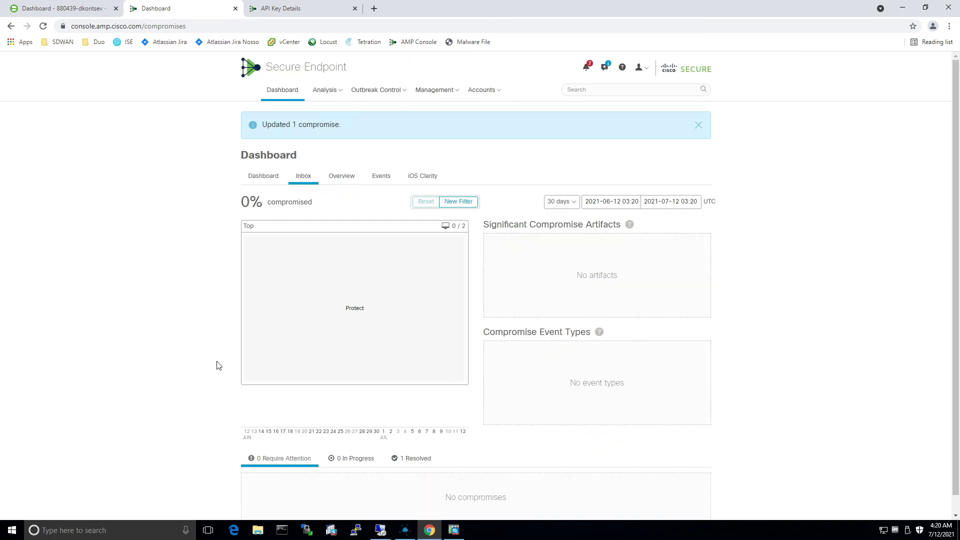
# Step: On the workstation, reload the blocked Duo launcher page to re-authenticate and reach Cisco ASA, Jira and SIWAPP
pyautogui.click(380, 531)
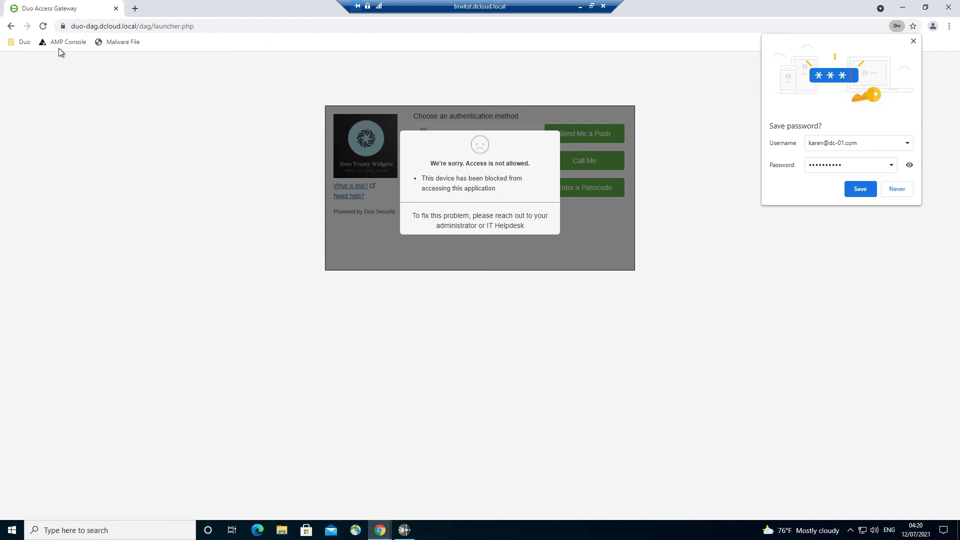
pyautogui.click(44, 26)
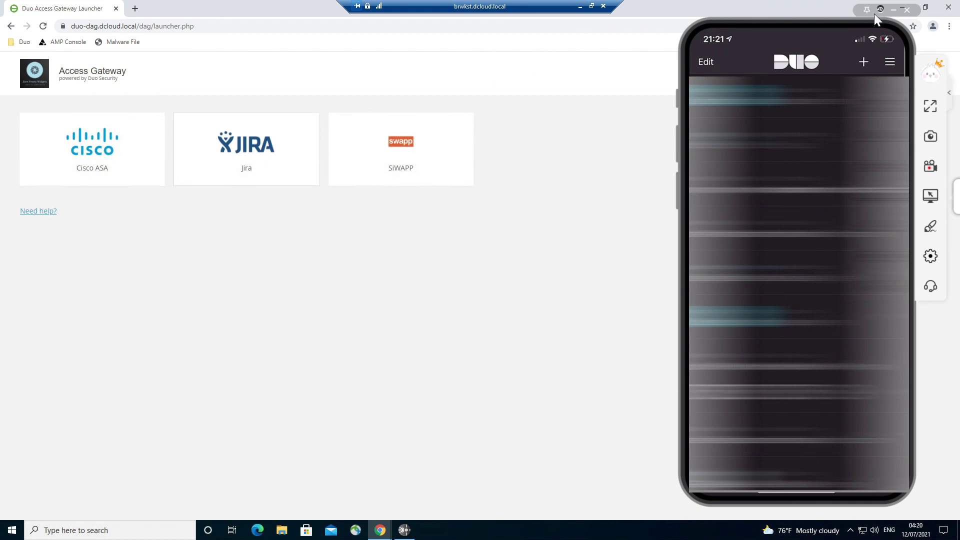
pyautogui.click(921, 10)
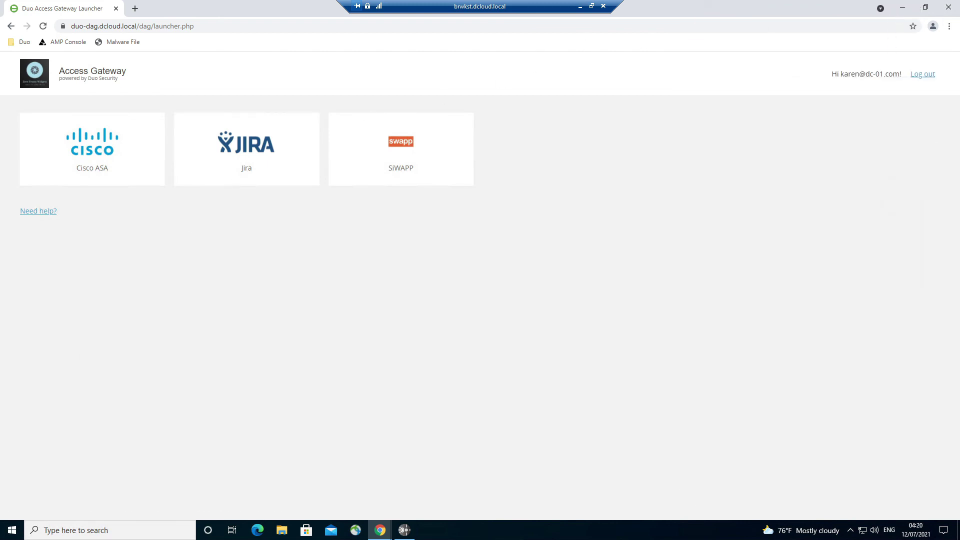